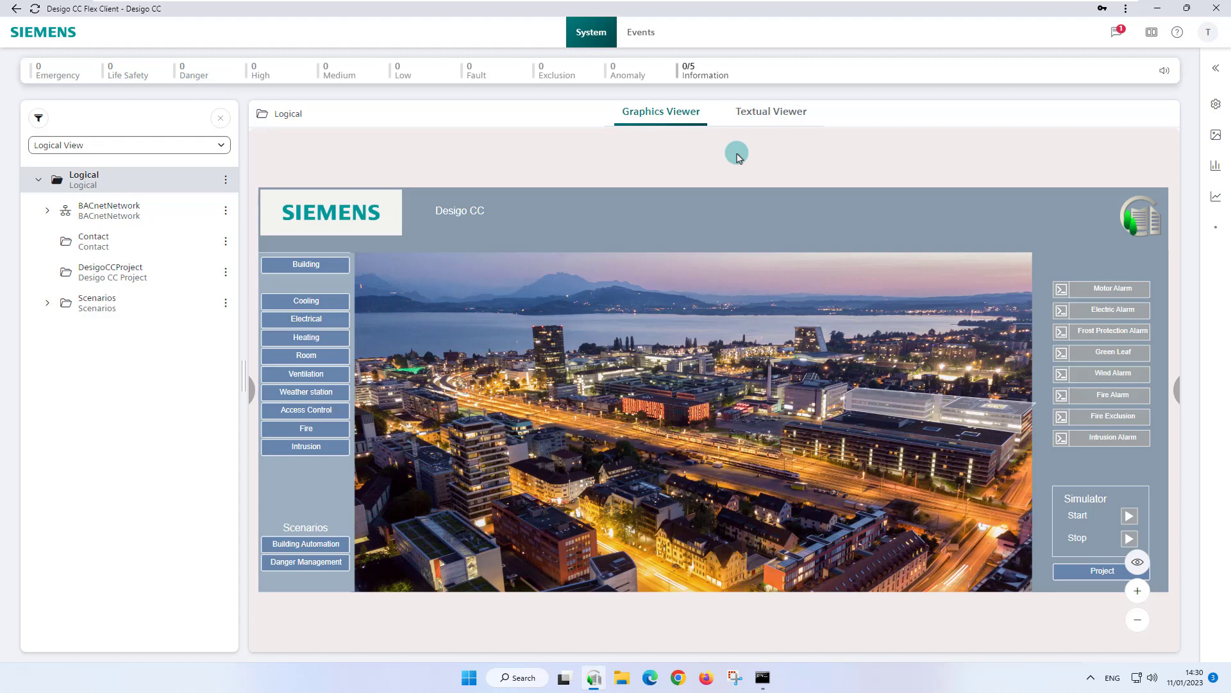
Trigger the simulated Frost Protection Alarm from the Logical graphics page
{"action": "left_click", "coordinate": [1063, 333]}
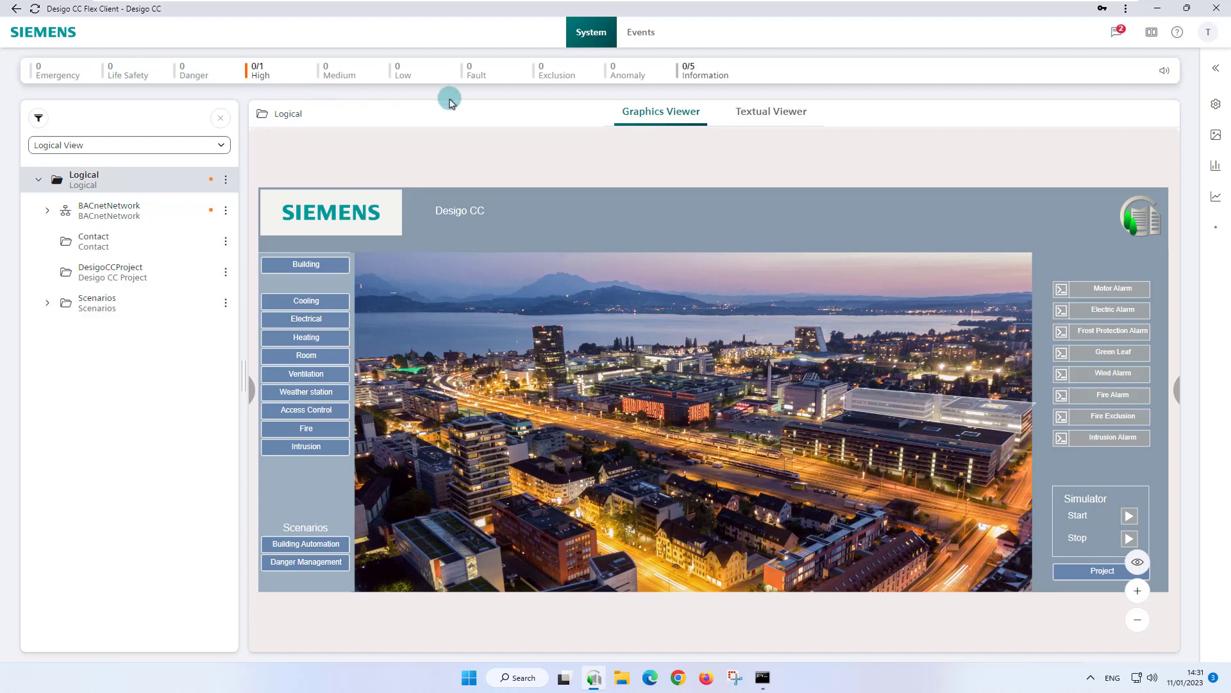
Switch to the Events list and open the options menu above the event table
{"action": "left_click", "coordinate": [642, 33]}
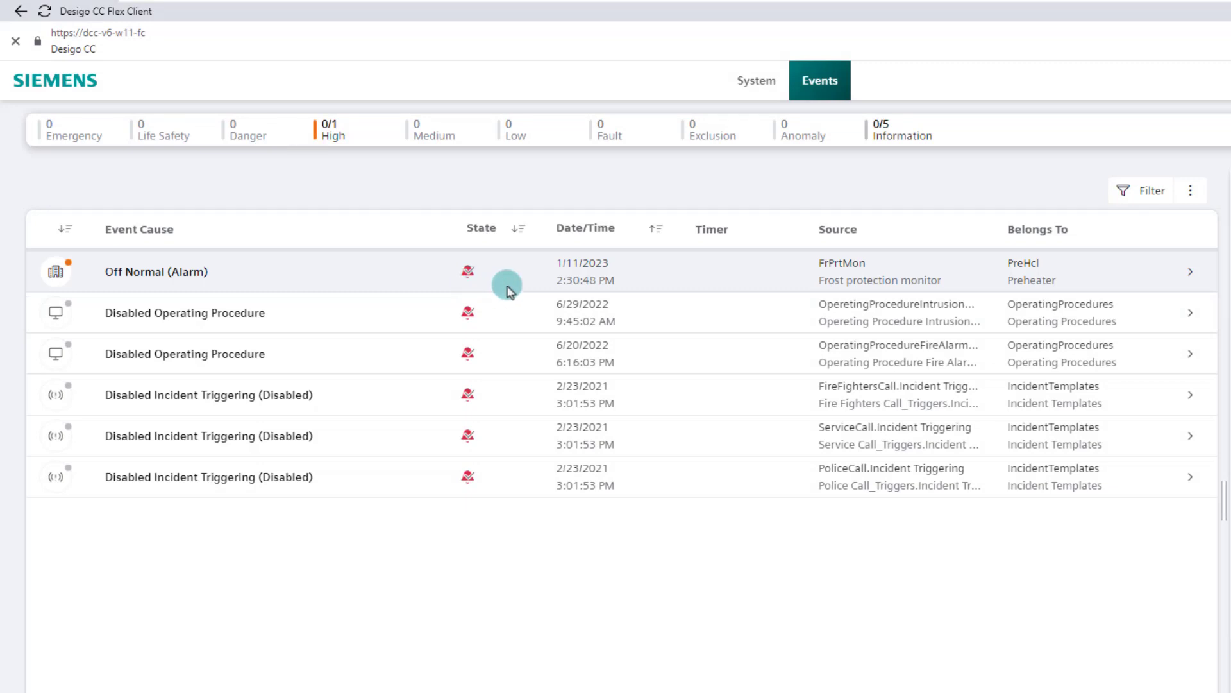
{"action": "left_click", "coordinate": [1194, 192]}
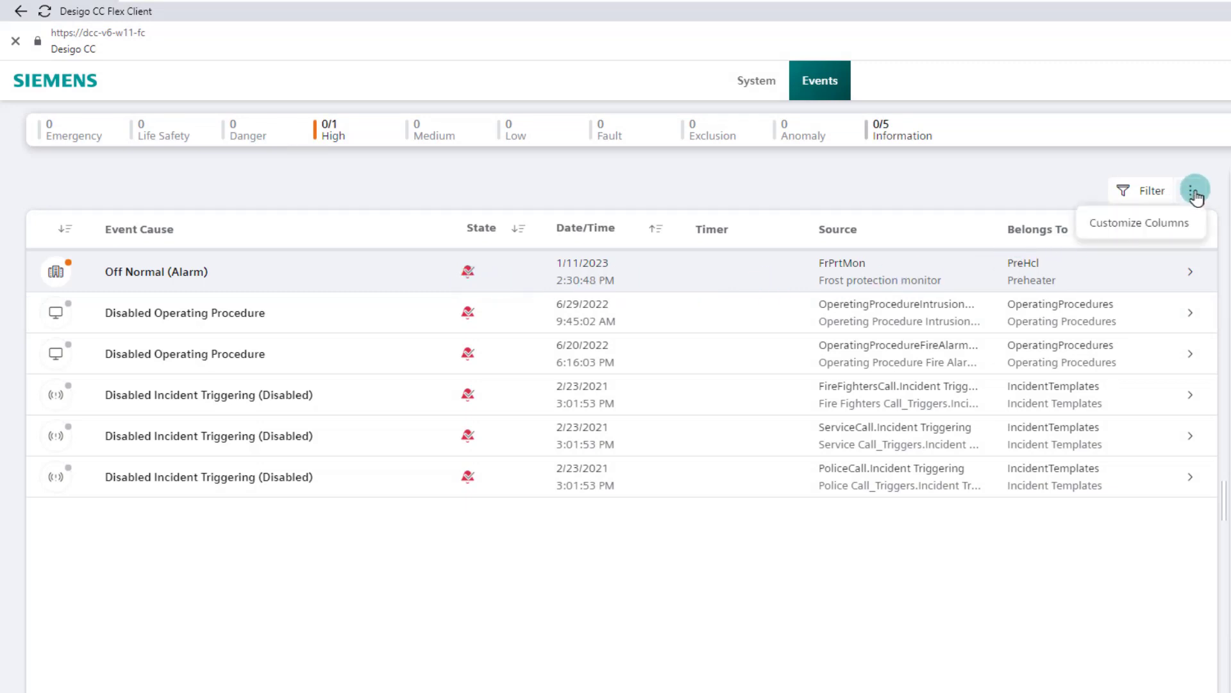
Customize event columns: hide Timer, show Commands, place Source after State, and apply
{"action": "left_click", "coordinate": [1165, 226]}
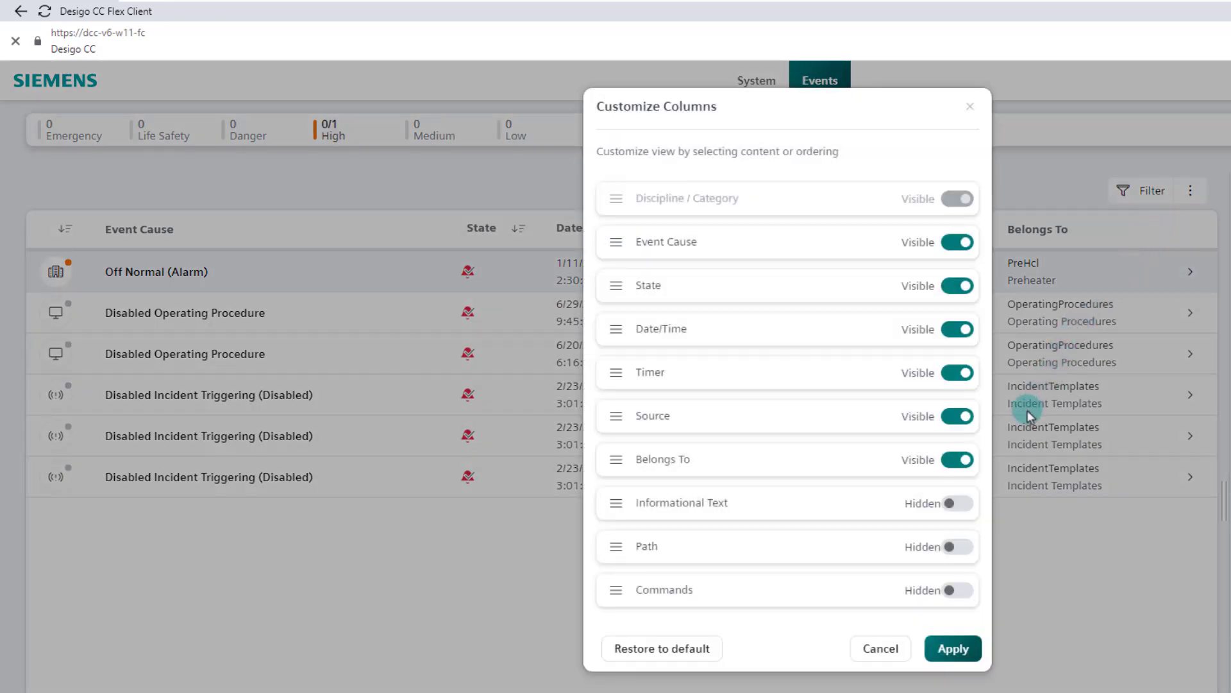
{"action": "left_click", "coordinate": [956, 374]}
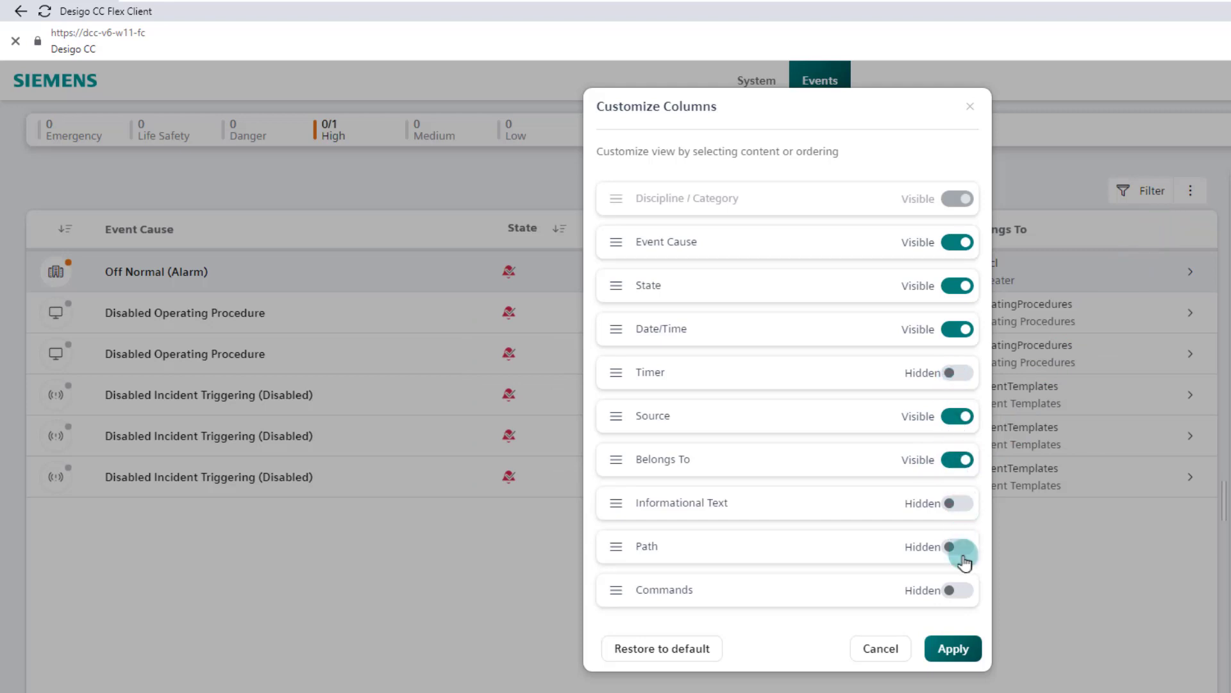
{"action": "left_click", "coordinate": [962, 591]}
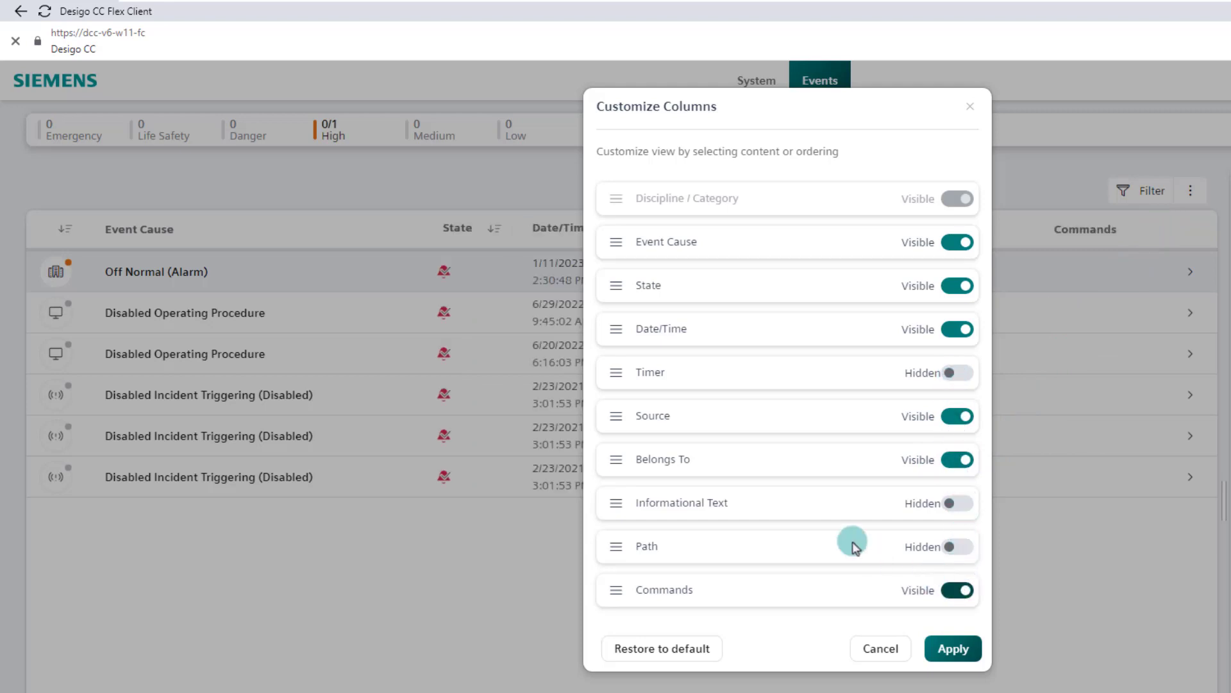
{"action": "left_click_drag", "start_coordinate": [616, 426], "coordinate": [621, 308]}
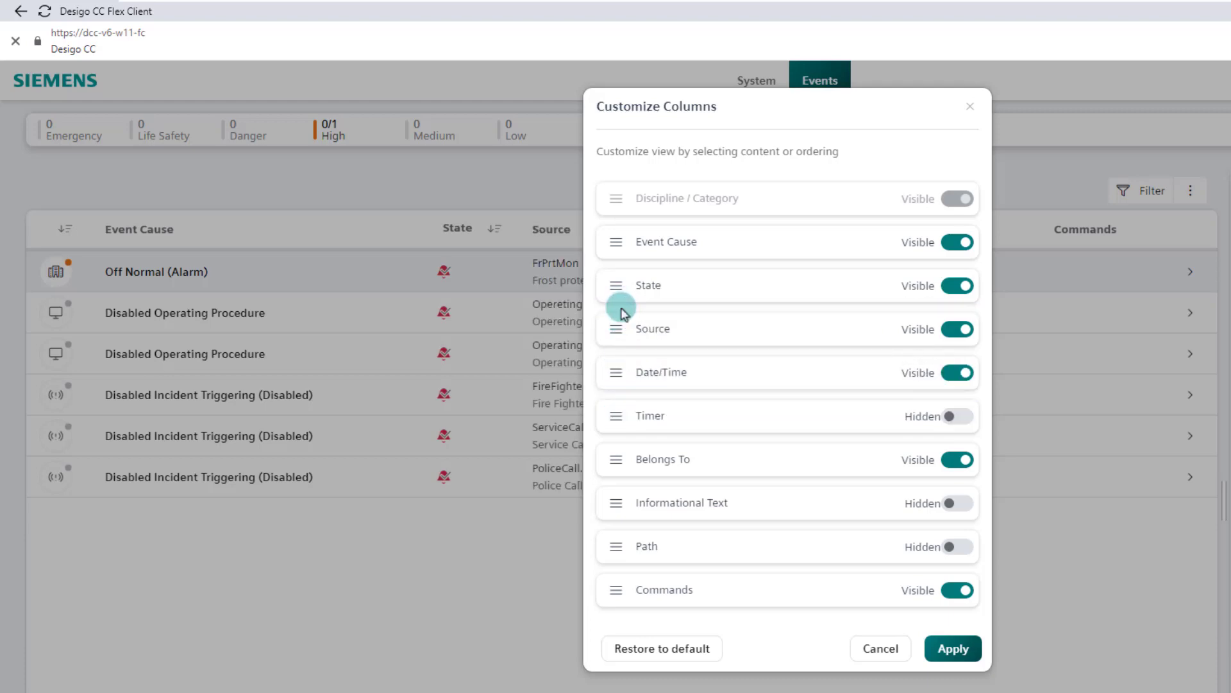
{"action": "left_click", "coordinate": [956, 649]}
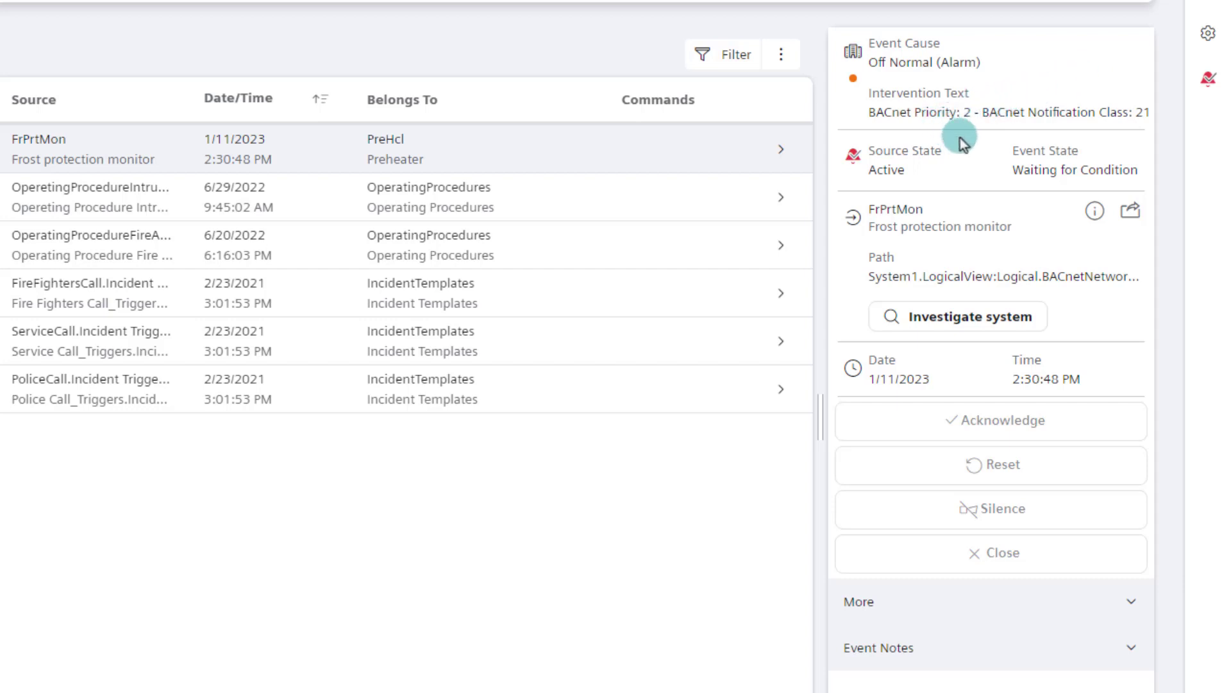
{"action": "left_click", "coordinate": [1095, 211]}
{"action": "left_click", "coordinate": [1097, 213]}
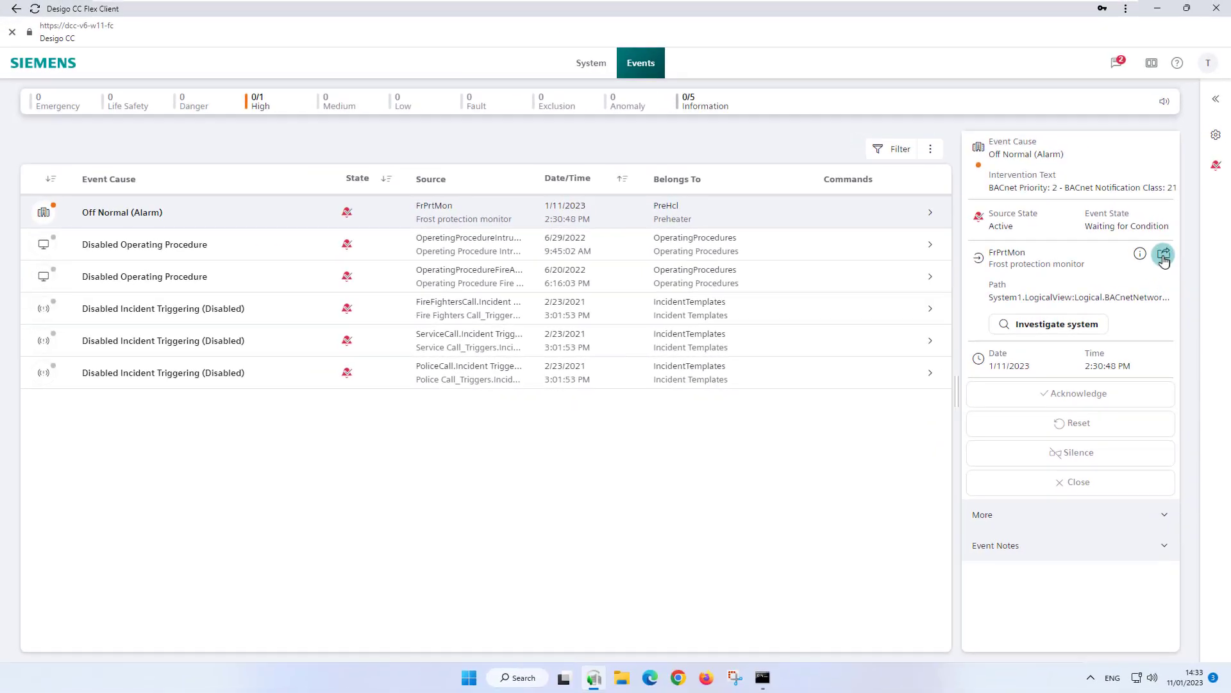
{"action": "left_click", "coordinate": [1163, 256]}
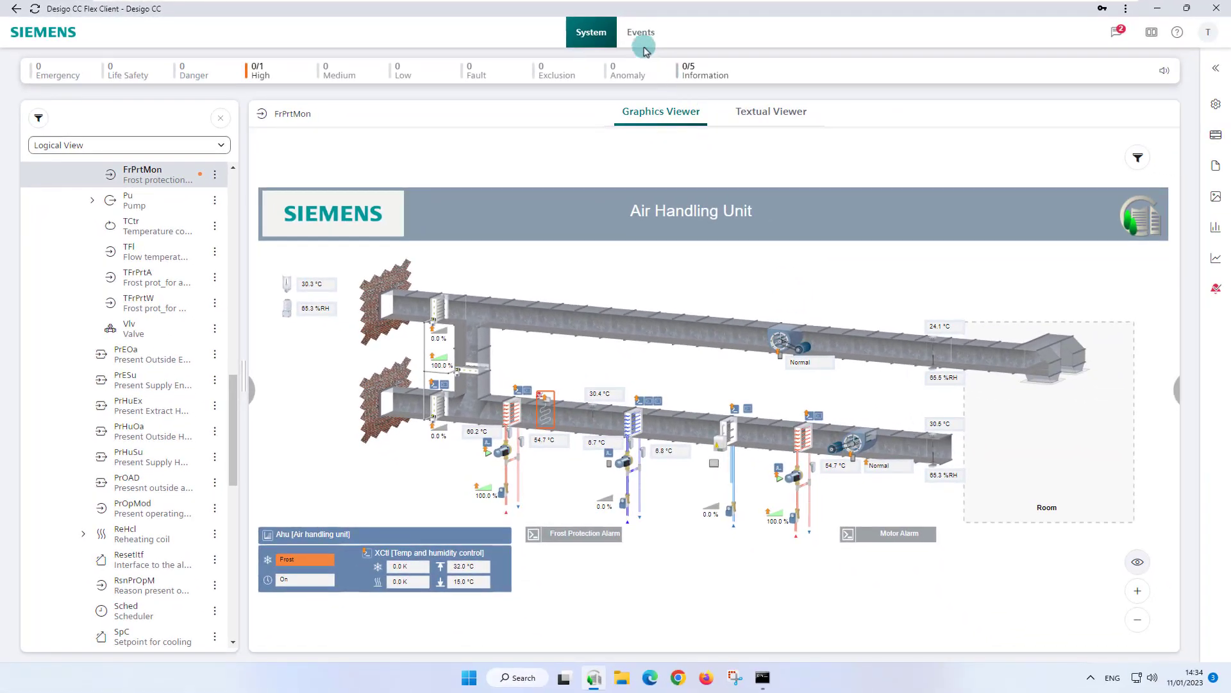
{"action": "left_click", "coordinate": [638, 37]}
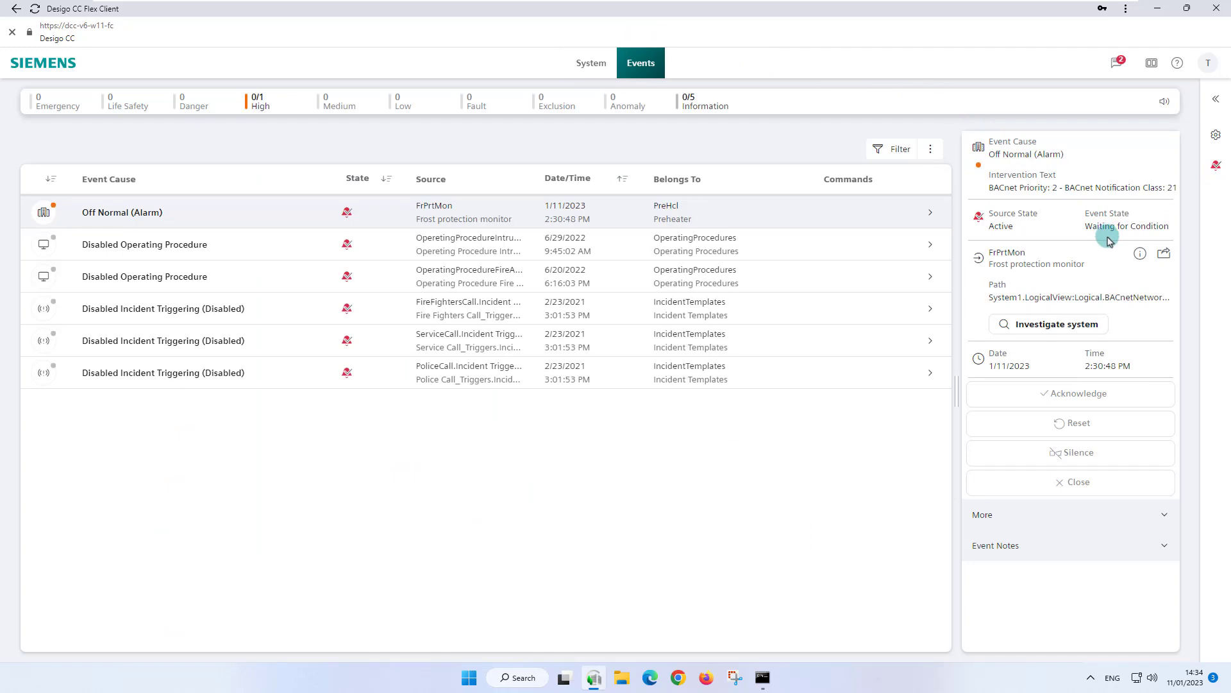
Clear the frost alarm on the Air Handling Unit graphic and confirm it left the event list
{"action": "left_click", "coordinate": [1164, 254]}
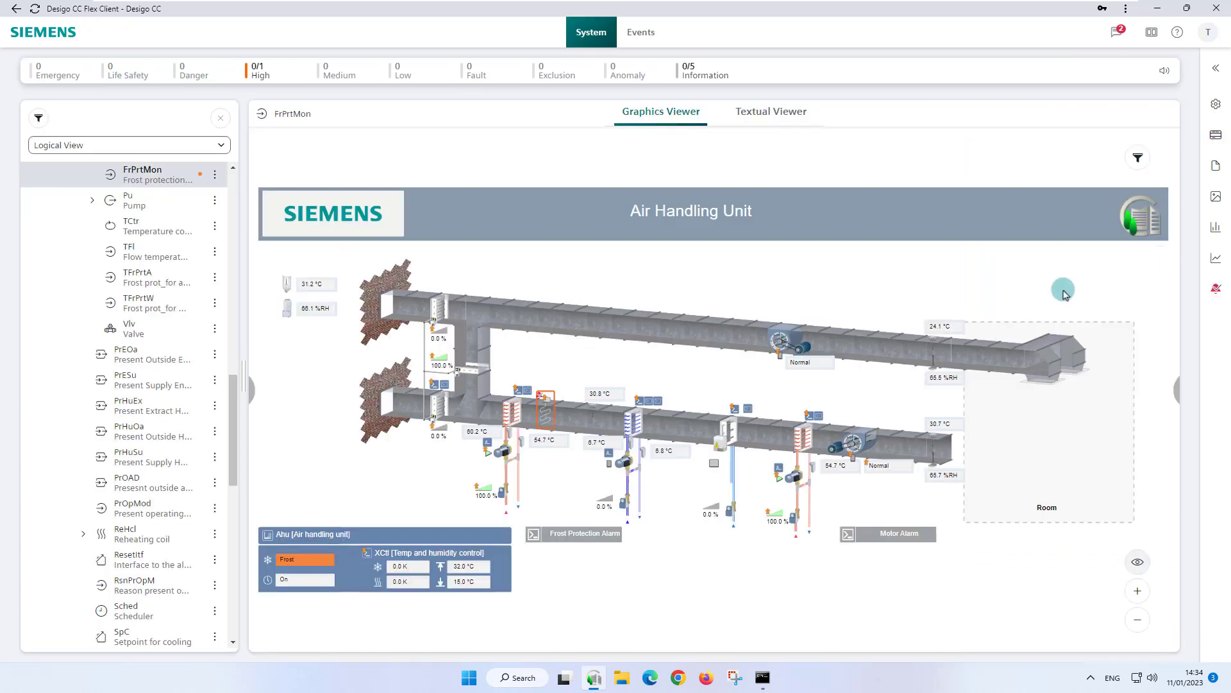
{"action": "left_click", "coordinate": [533, 536]}
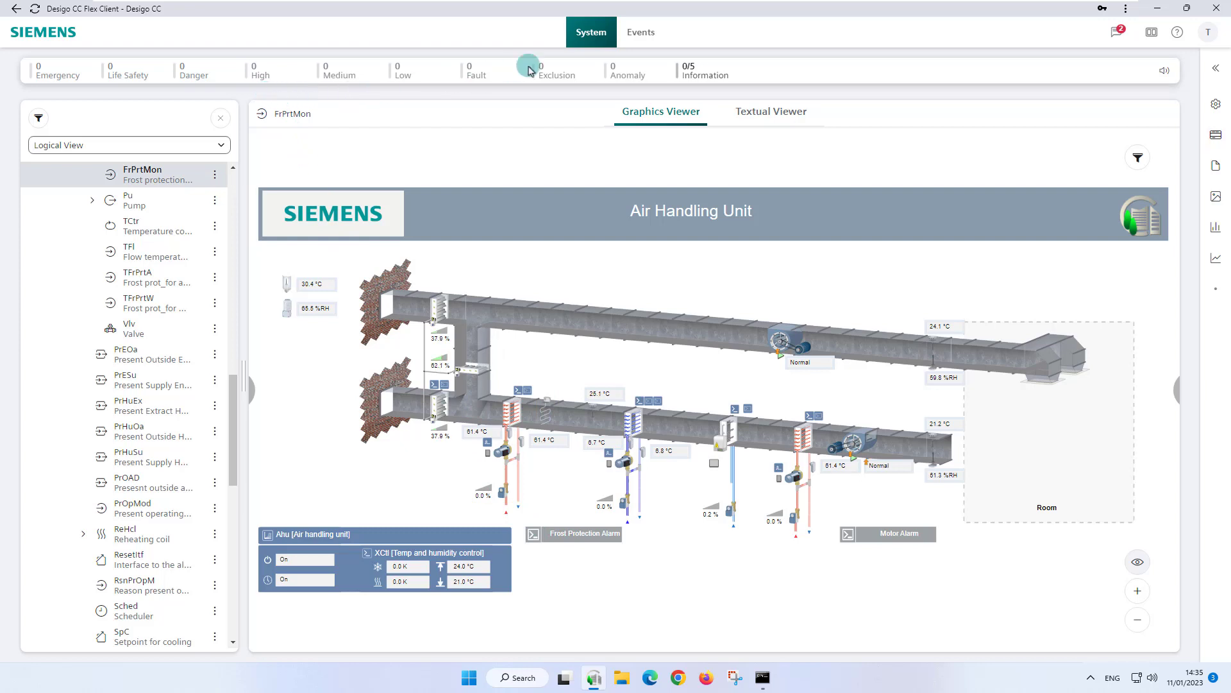
{"action": "left_click", "coordinate": [640, 34]}
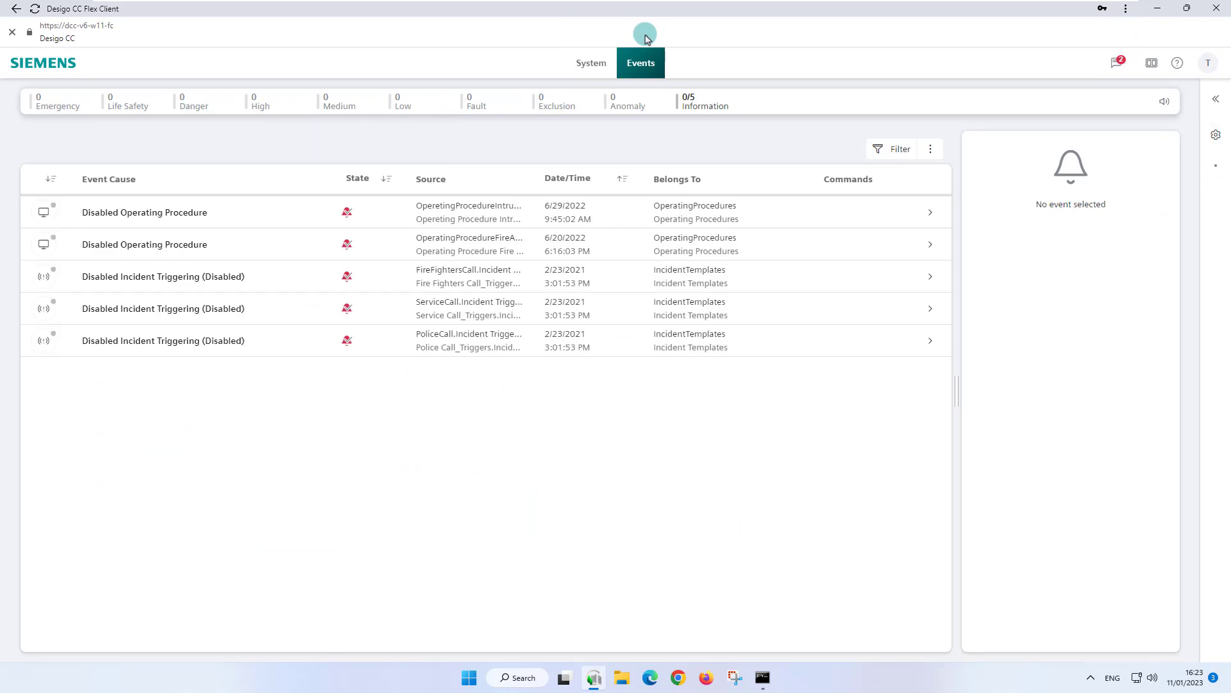
{"action": "left_click", "coordinate": [587, 64]}
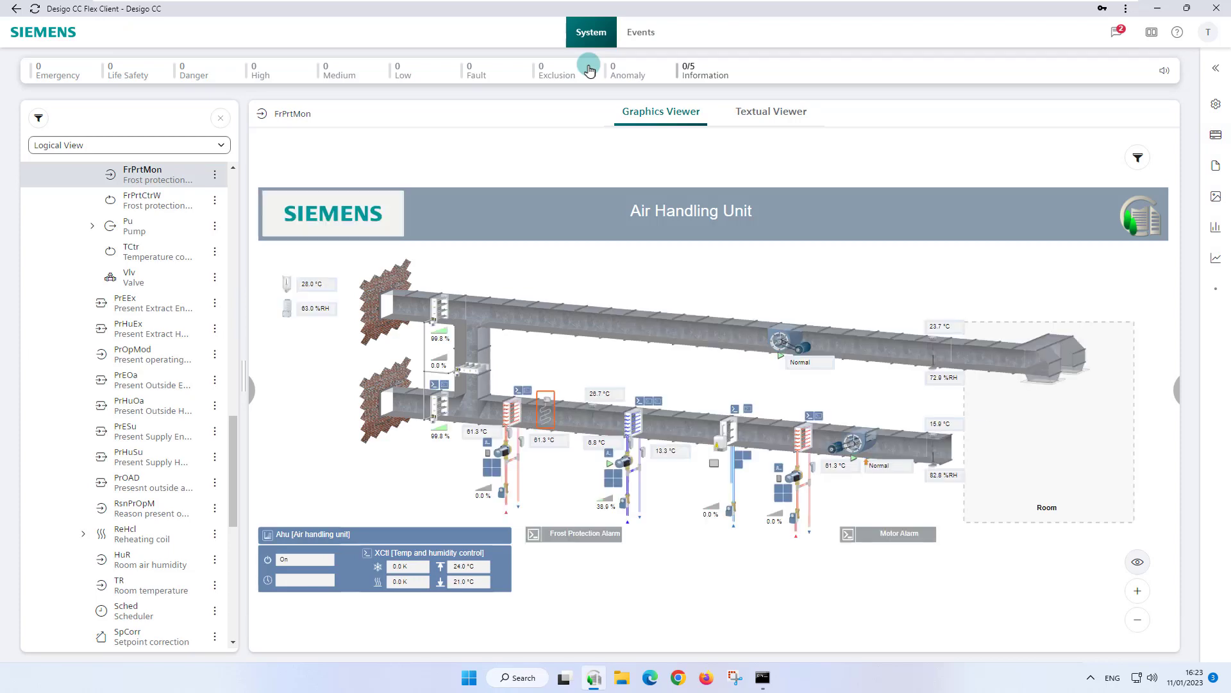
{"action": "scroll", "coordinate": [96, 182], "scroll_direction": "up", "scroll_amount": 10}
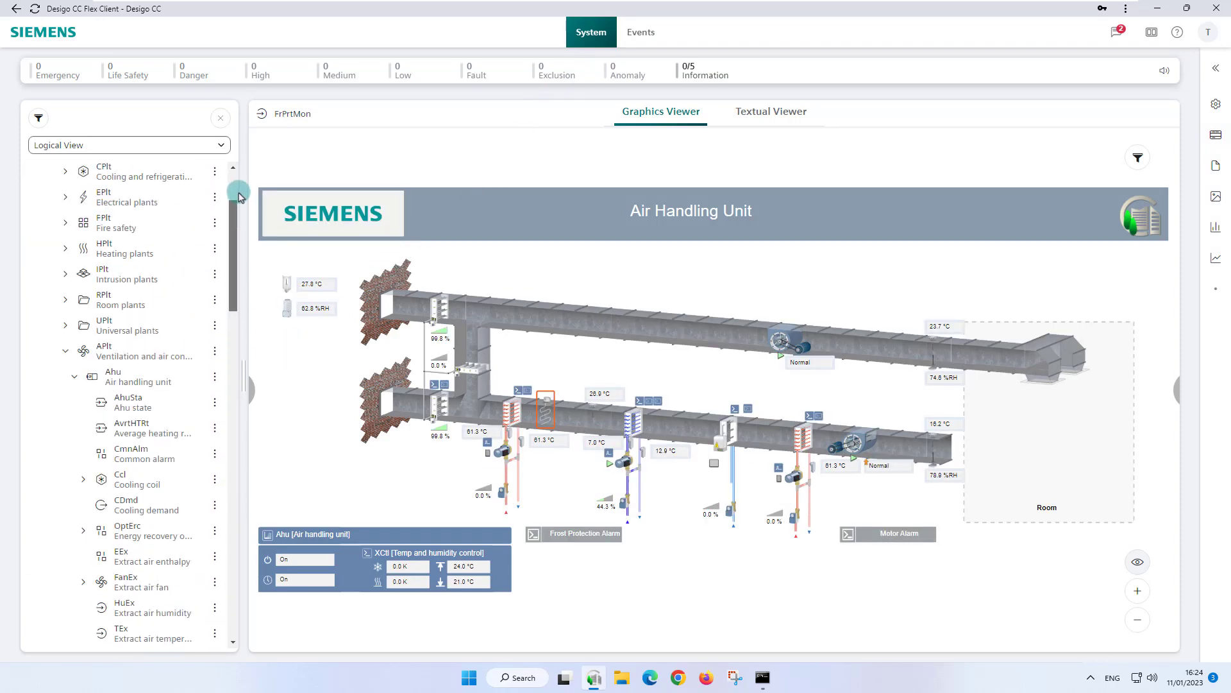
Trigger the simulated intrusion alarm from the Logical overview, mute the sound, dismiss the notification
{"action": "left_click", "coordinate": [96, 180]}
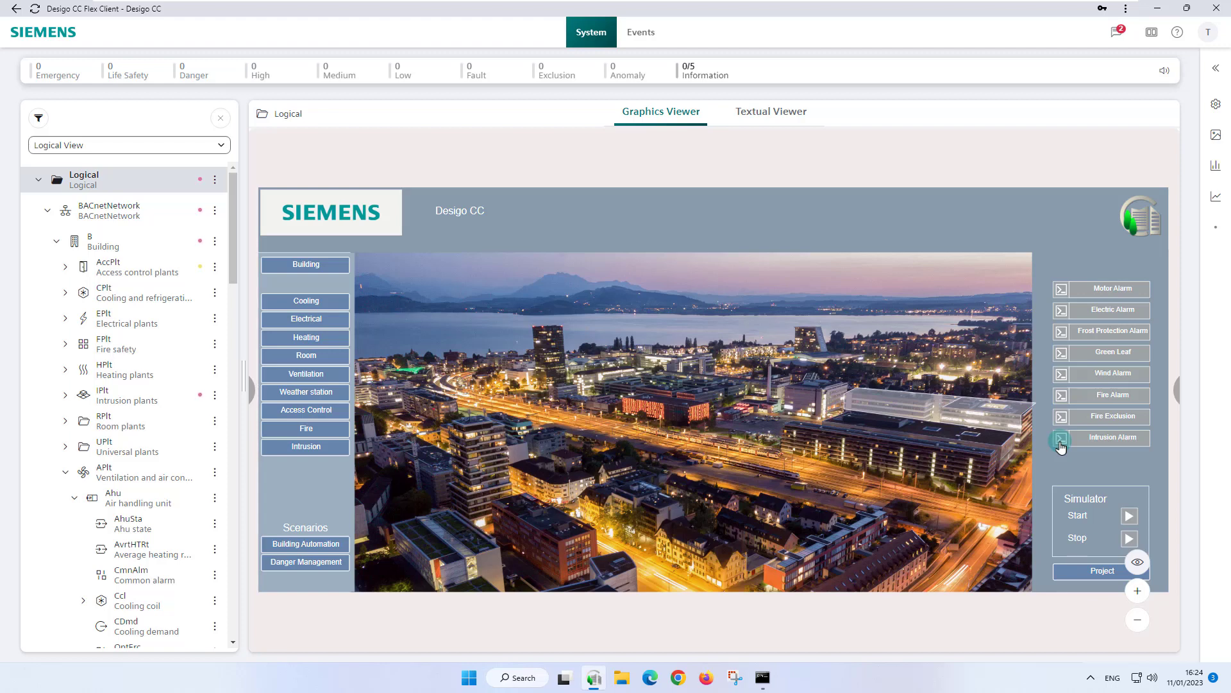
{"action": "left_click", "coordinate": [1062, 438]}
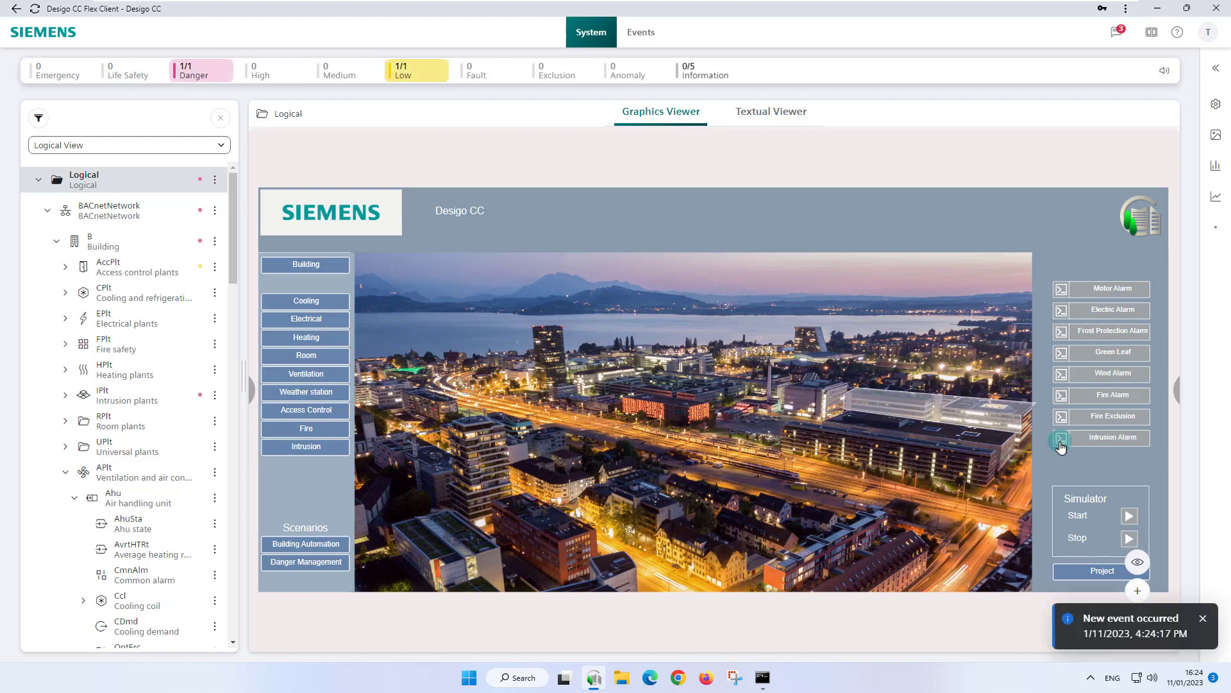
{"action": "left_click", "coordinate": [1164, 72]}
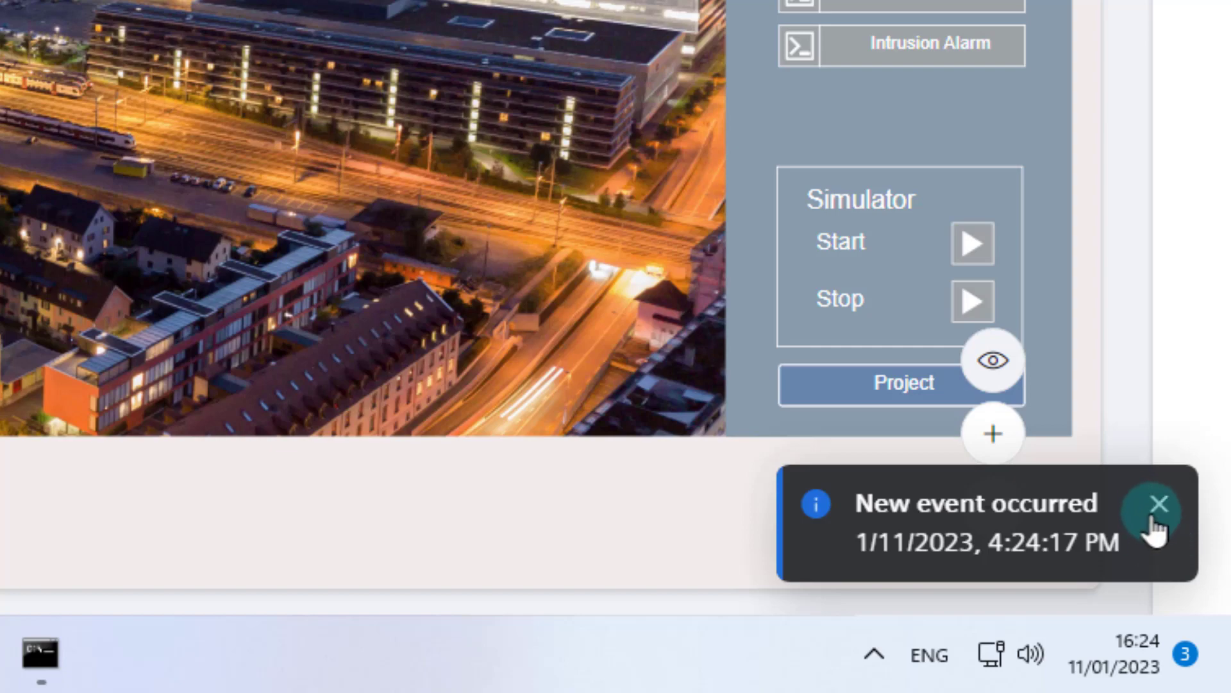
{"action": "left_click", "coordinate": [1157, 515]}
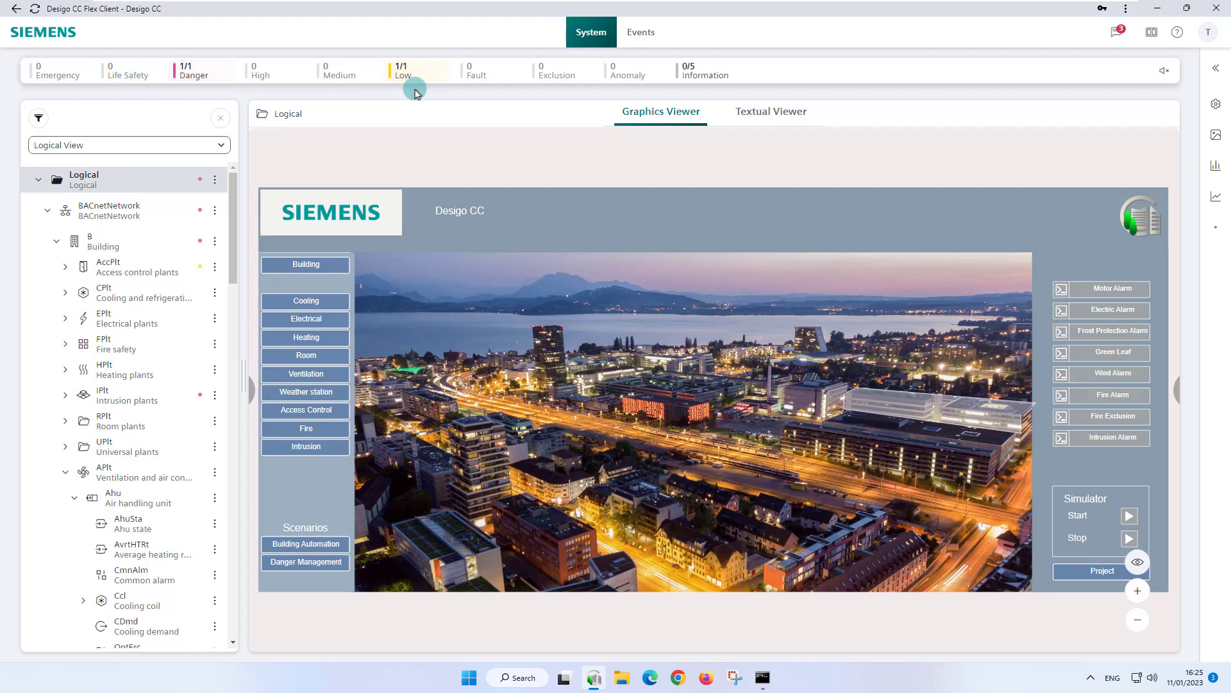
Show the window-breaking Off Normal alarm's details and locate WndDet on the Intrusion floor plan
{"action": "left_click", "coordinate": [642, 32]}
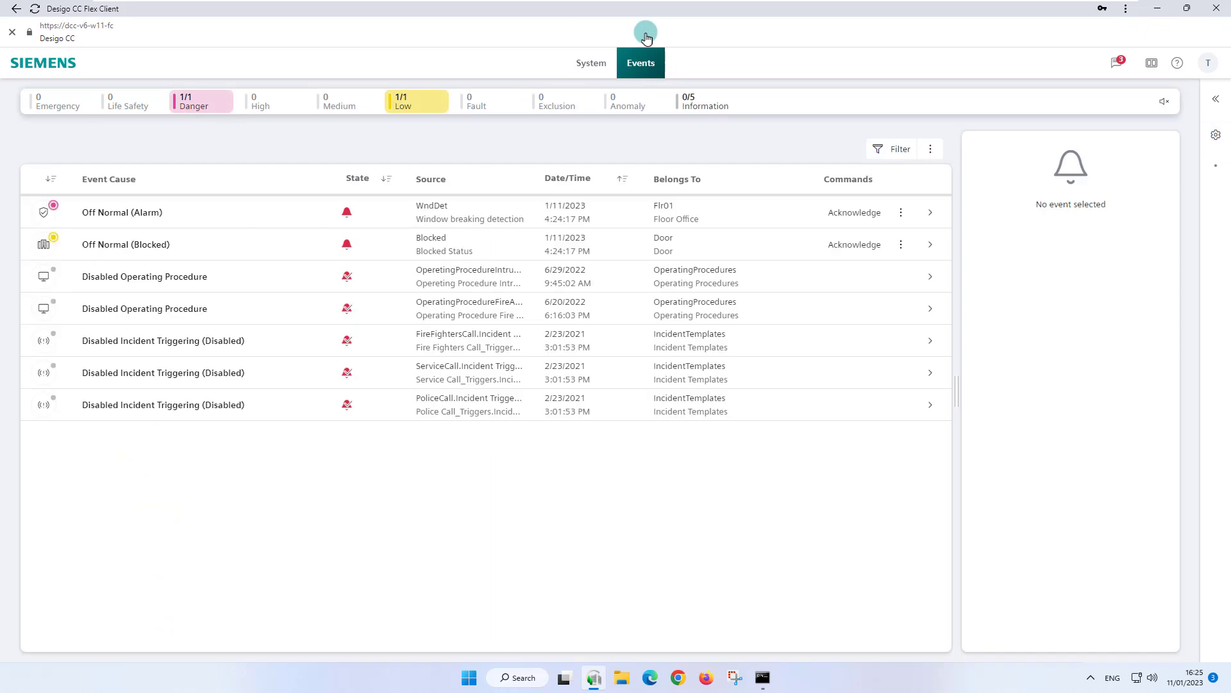
{"action": "left_click", "coordinate": [481, 153]}
{"action": "left_click", "coordinate": [391, 218]}
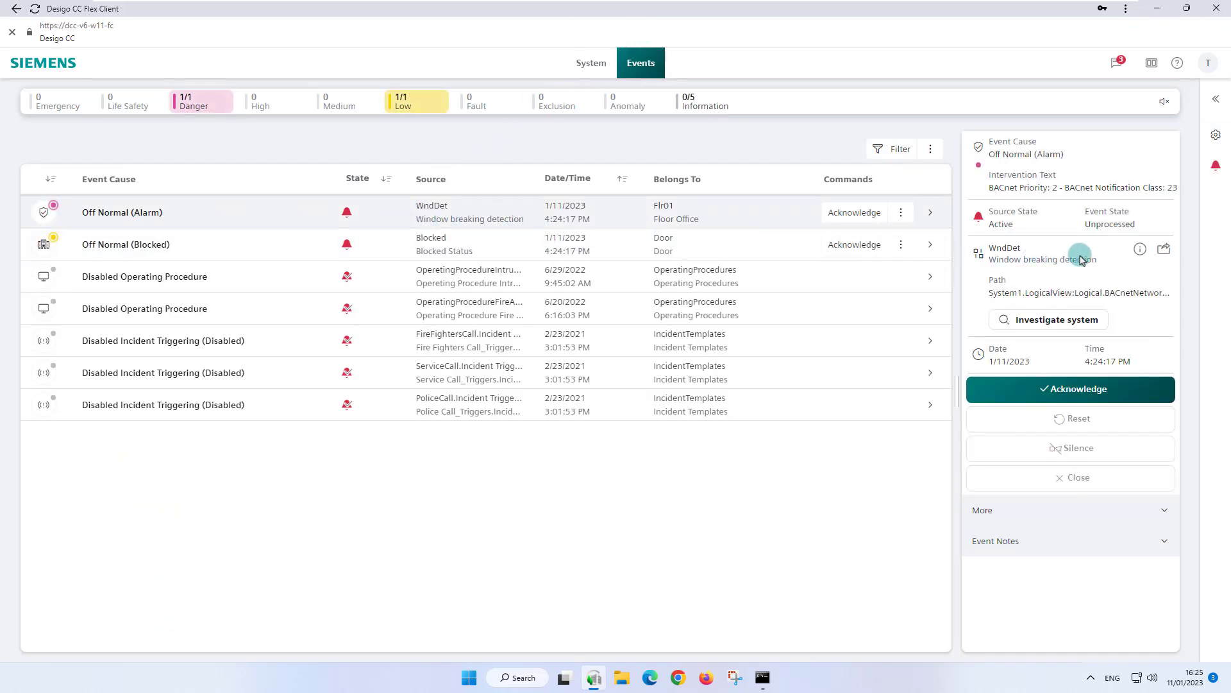
{"action": "left_click", "coordinate": [1164, 249]}
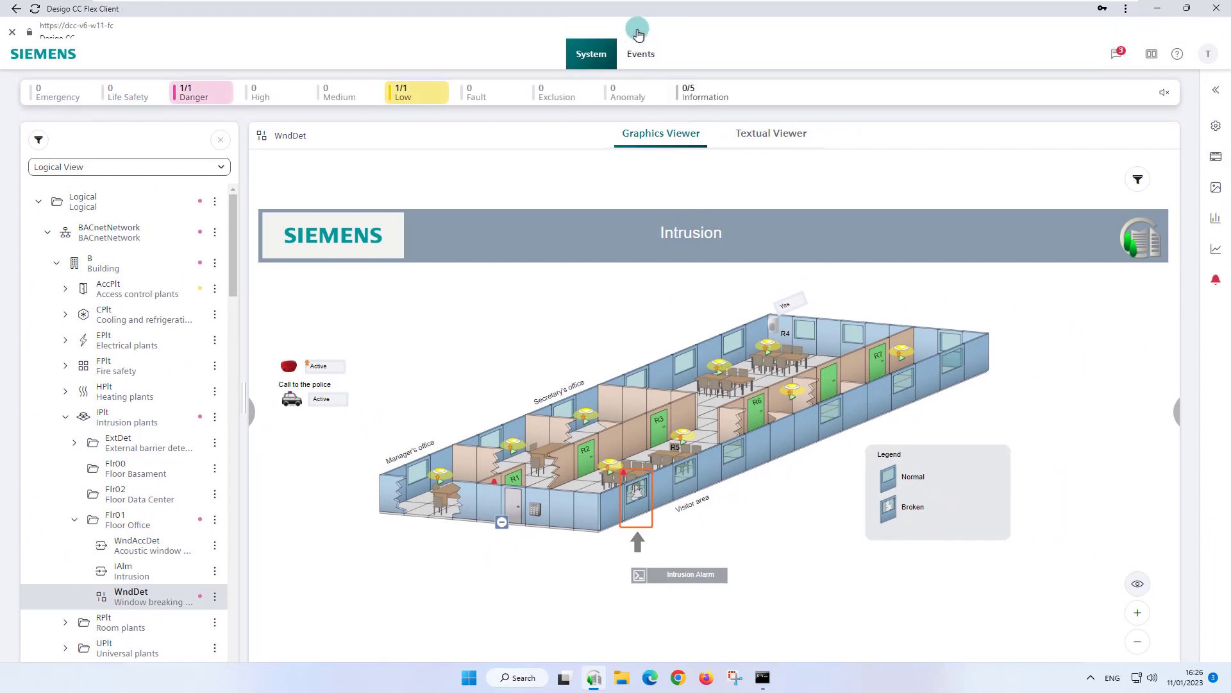
Acknowledge the window-breaking alarm and blocked door event together, then review each one's details
{"action": "left_click", "coordinate": [638, 35]}
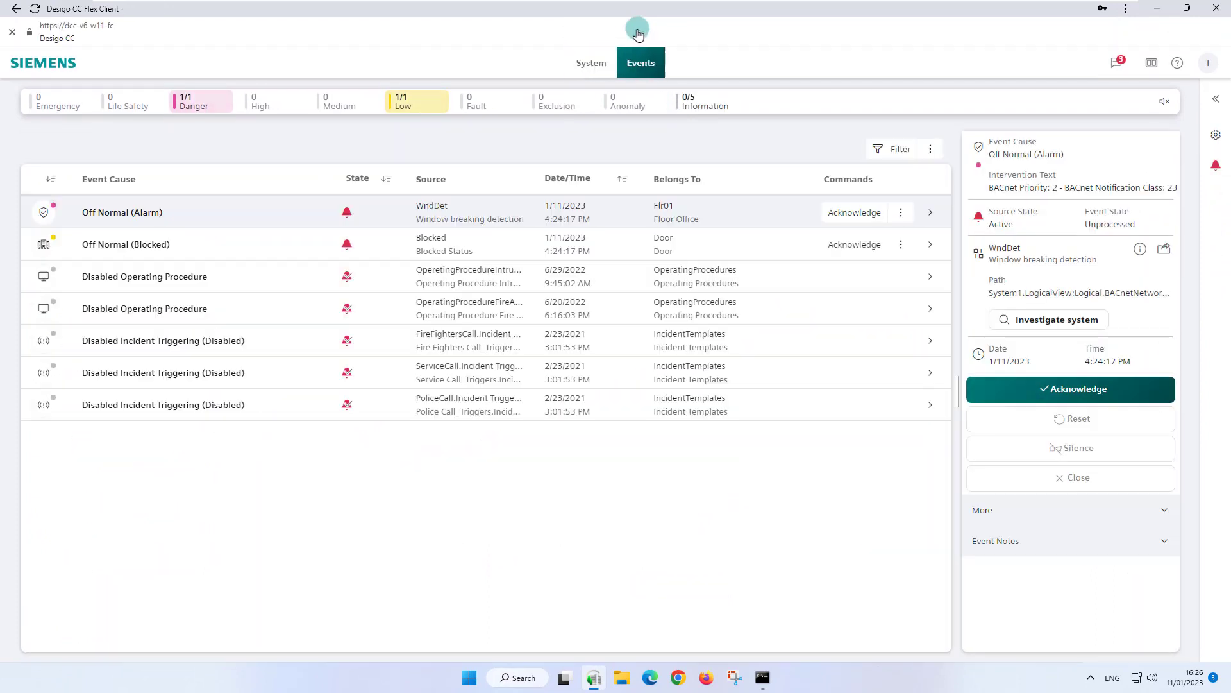
{"action": "left_click", "coordinate": [856, 212]}
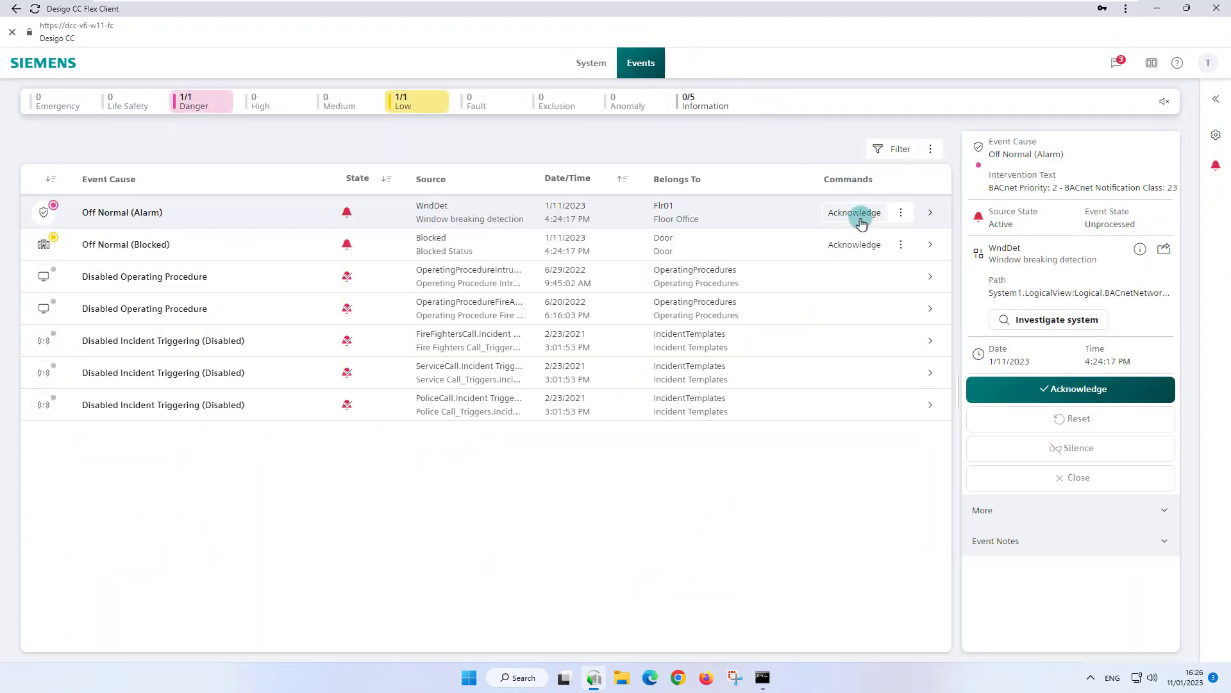
{"action": "left_click", "coordinate": [855, 244]}
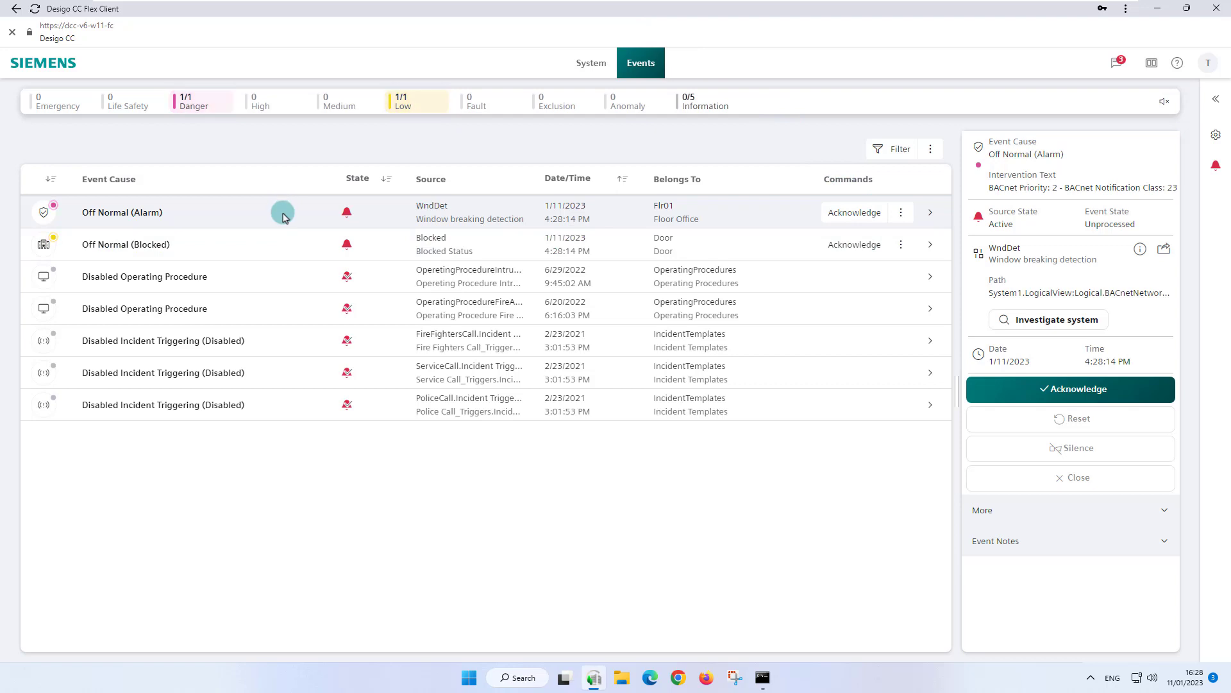
{"action": "left_click", "coordinate": [275, 242], "text": "ctrl"}
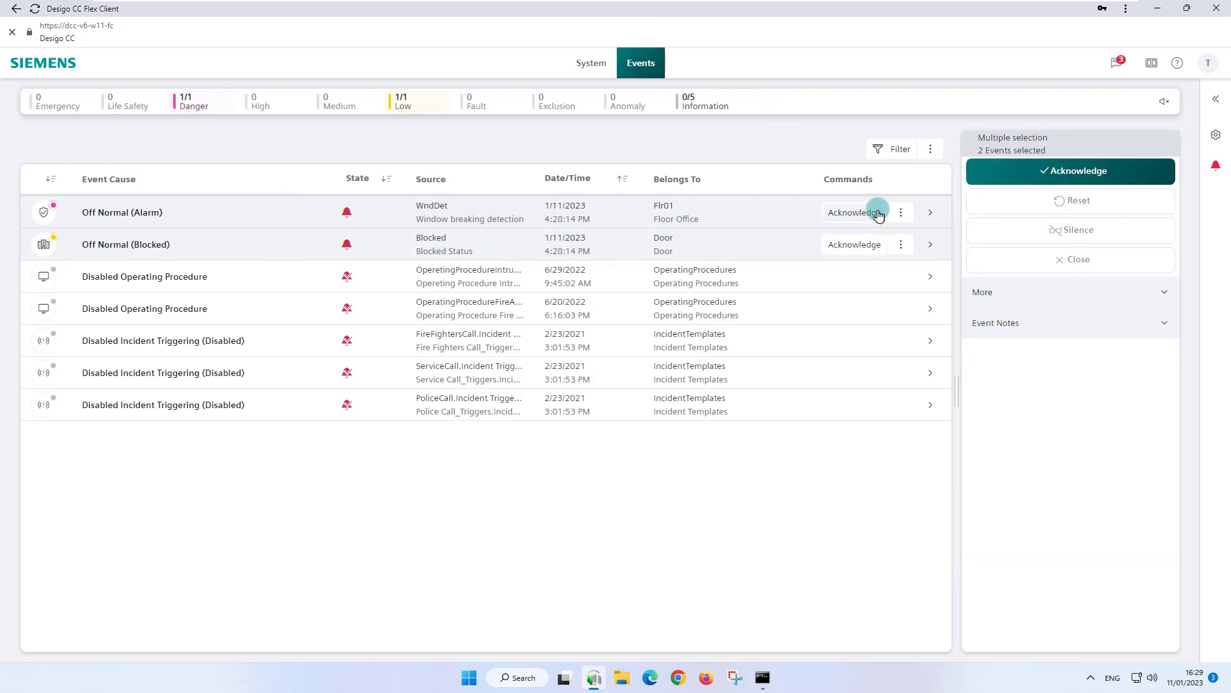
{"action": "left_click", "coordinate": [1013, 179]}
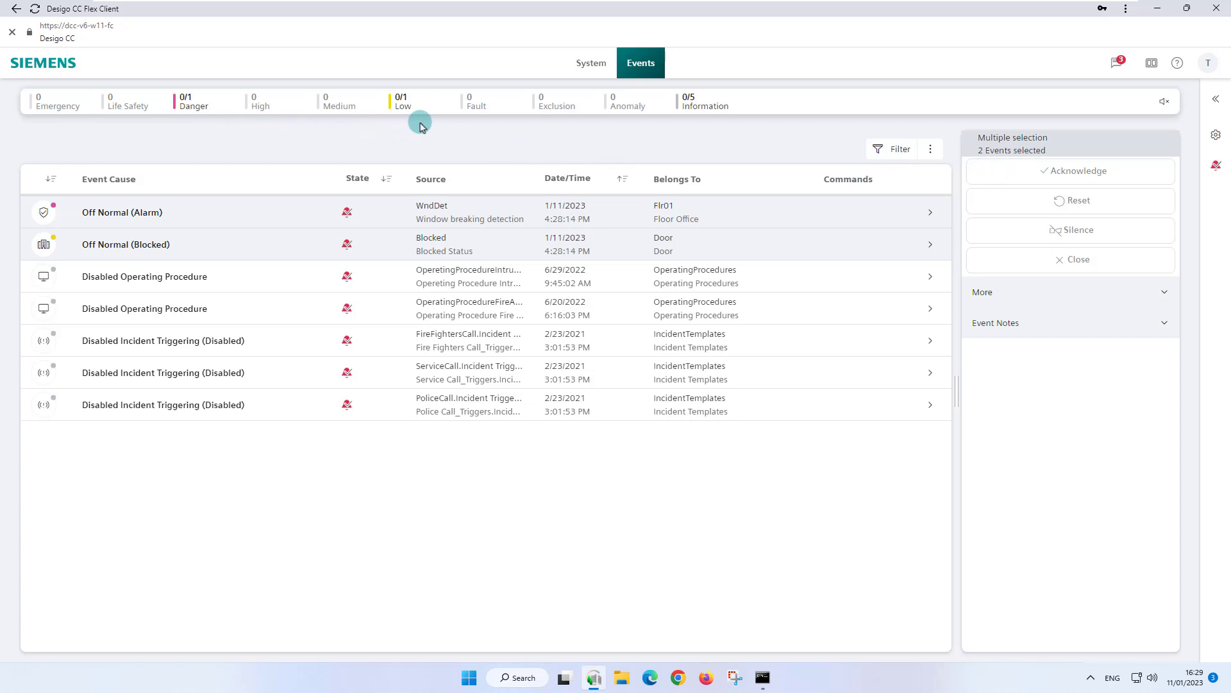
{"action": "left_click", "coordinate": [819, 211]}
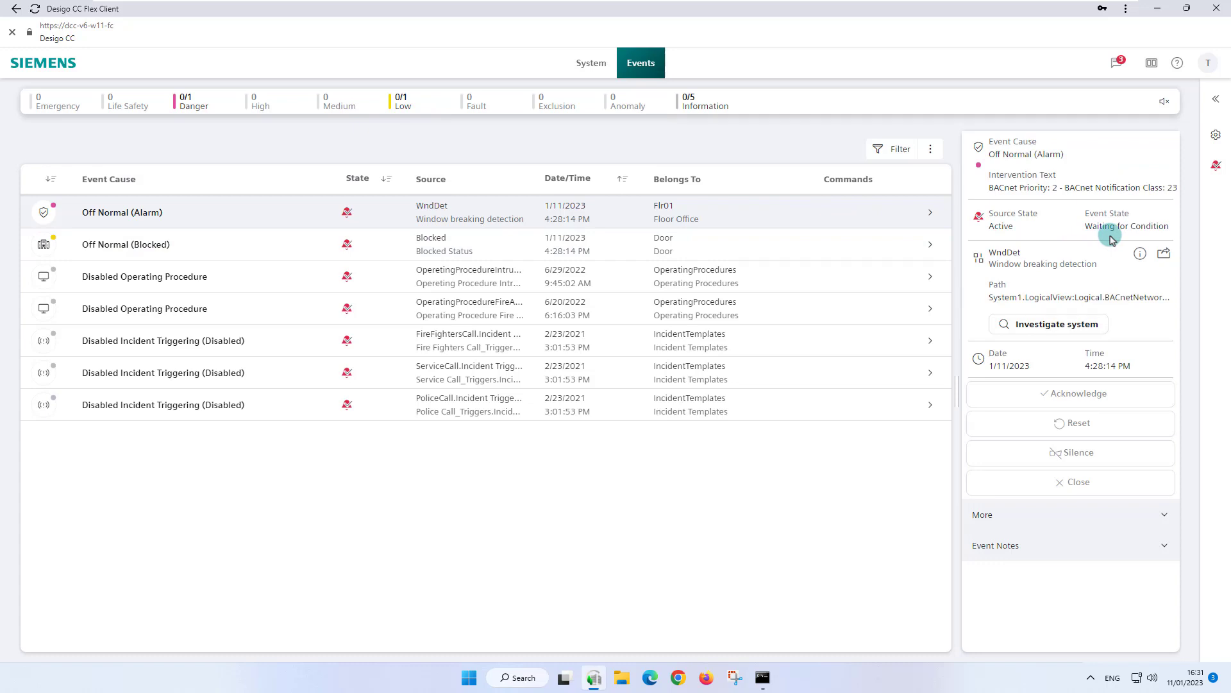
{"action": "left_click", "coordinate": [837, 245]}
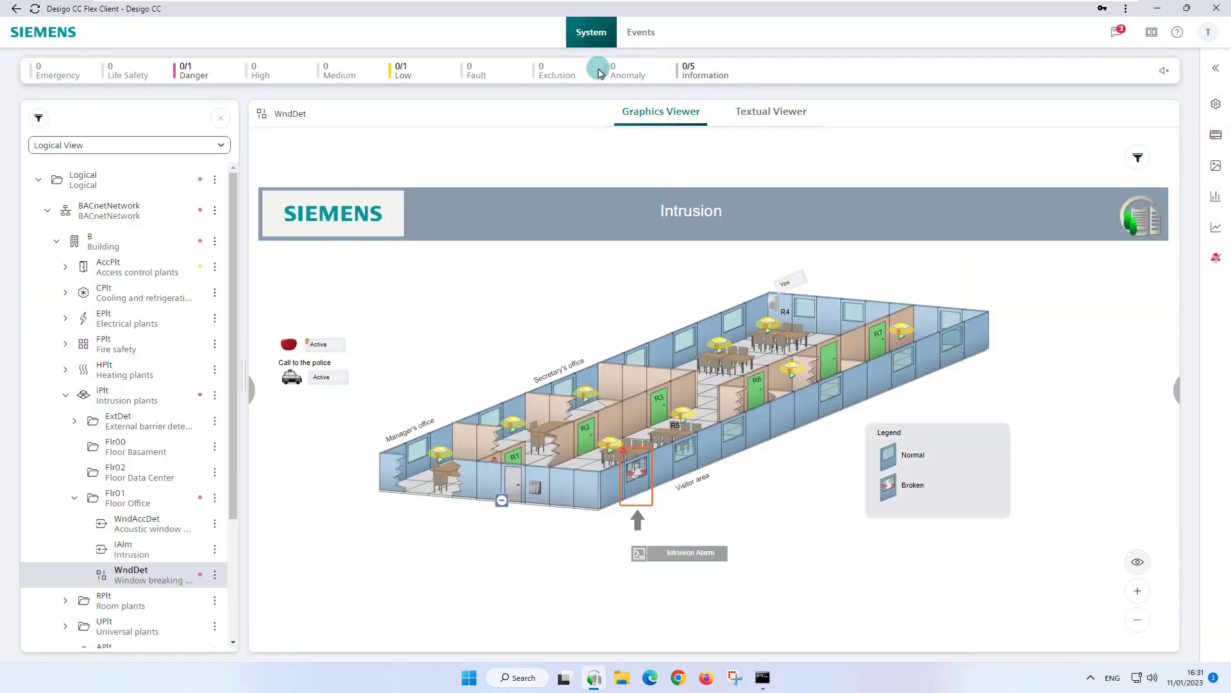
Clear the simulated Intrusion Alarm on the Intrusion graphic and dismiss the back-to-normal notification
{"action": "left_click", "coordinate": [639, 558]}
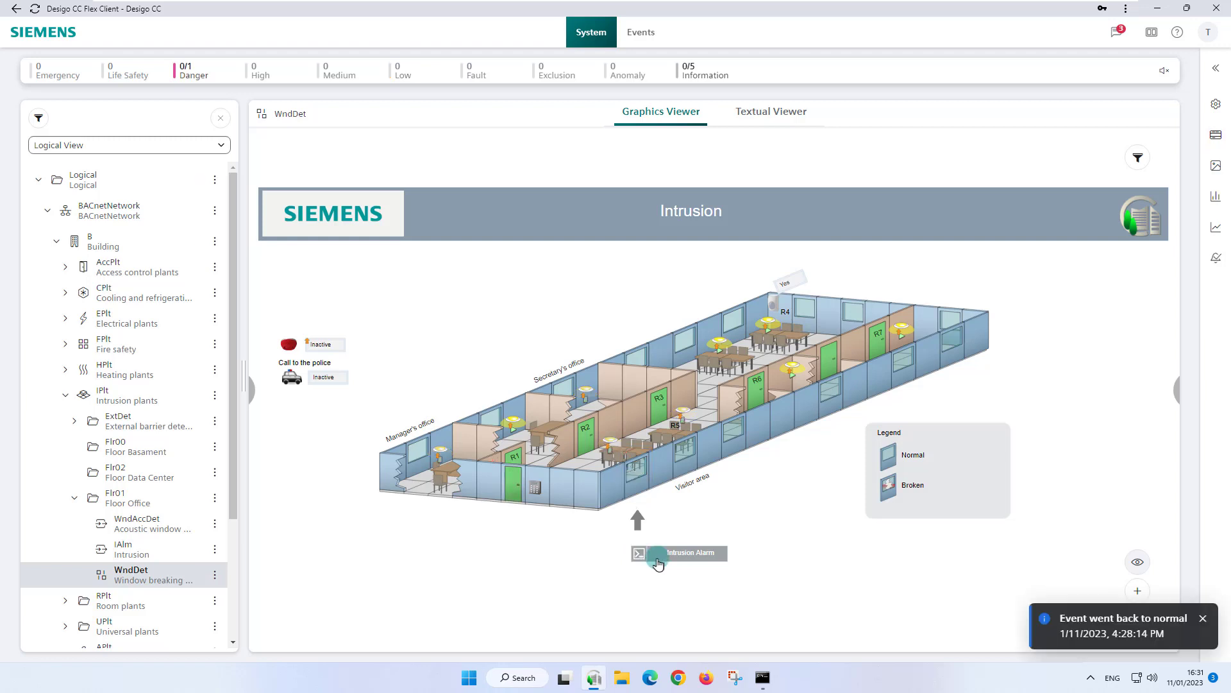
{"action": "left_click", "coordinate": [1204, 621]}
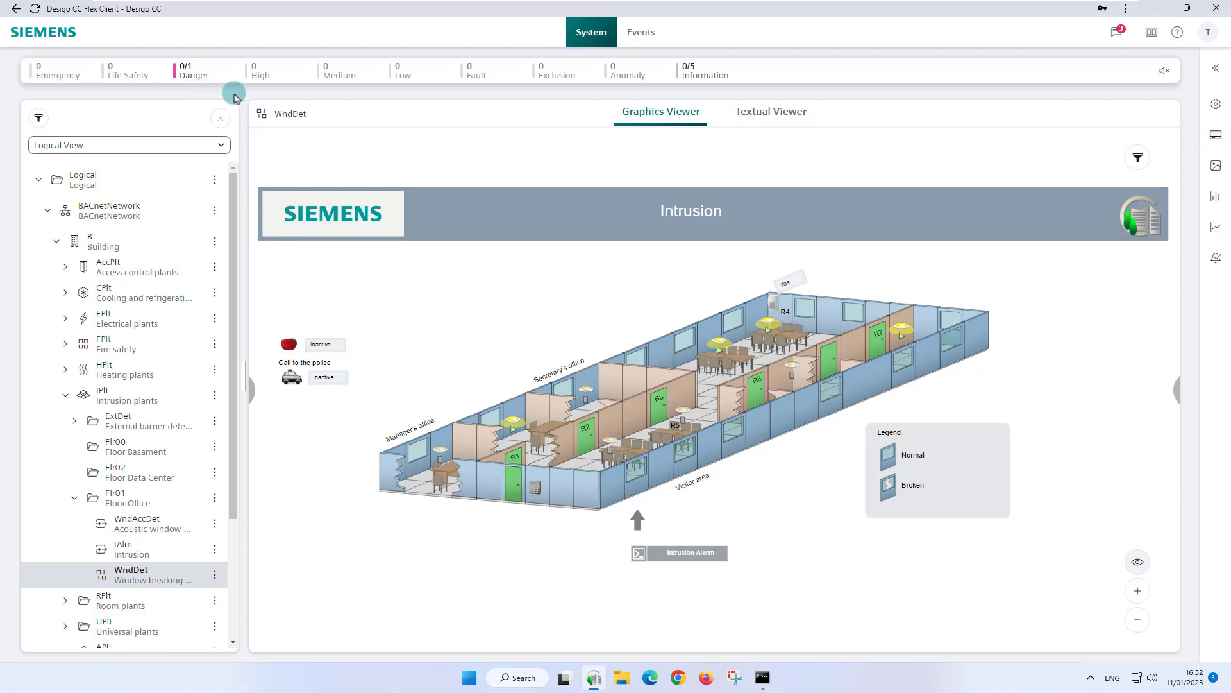
Reset the normalised WndDet window-breaking event using Reset in the event list's Commands column
{"action": "left_click", "coordinate": [642, 37]}
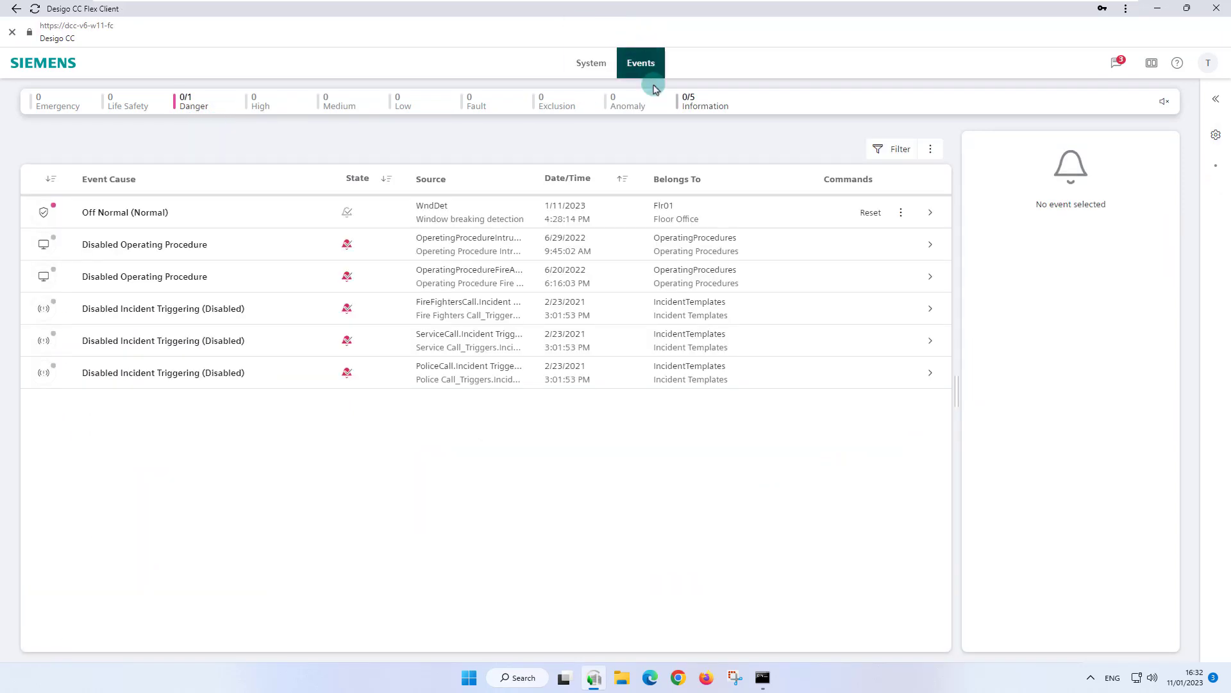
{"action": "left_click", "coordinate": [777, 211]}
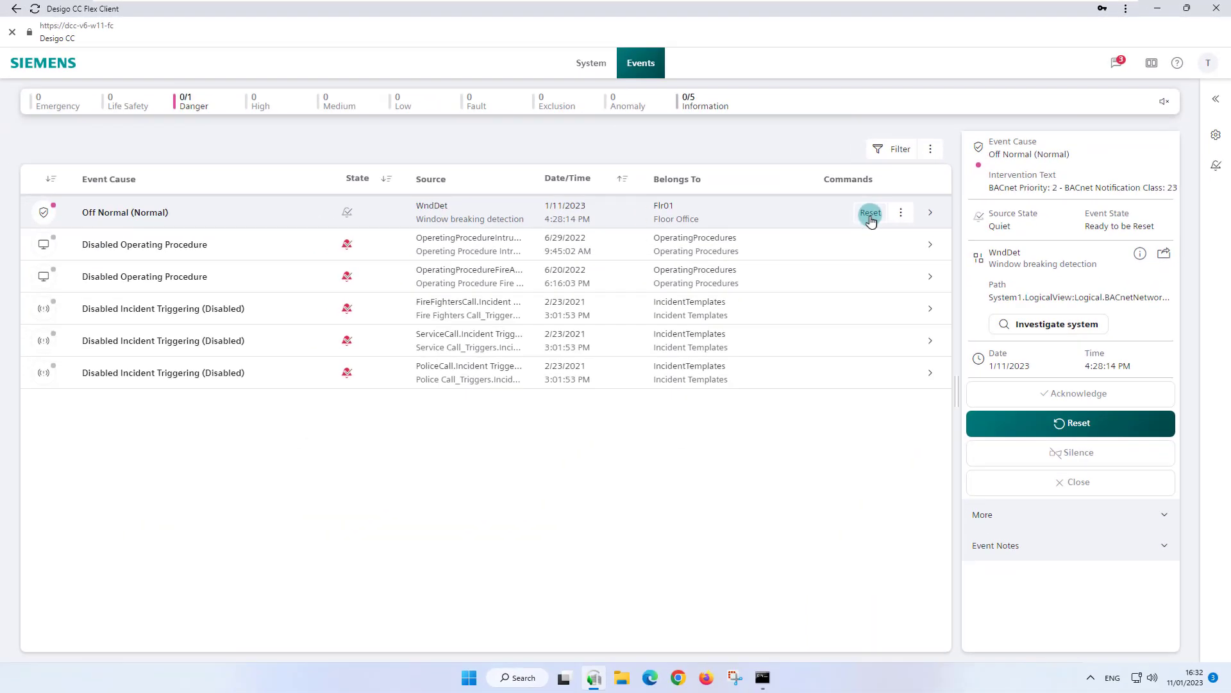
{"action": "left_click", "coordinate": [870, 214]}
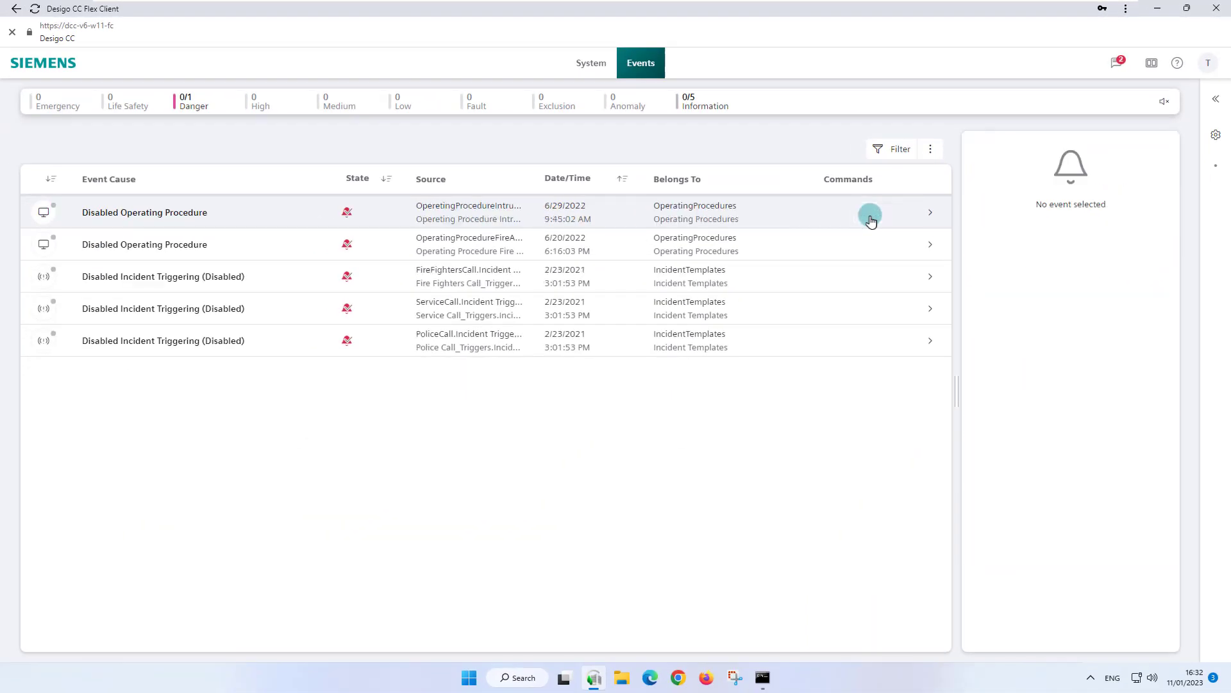